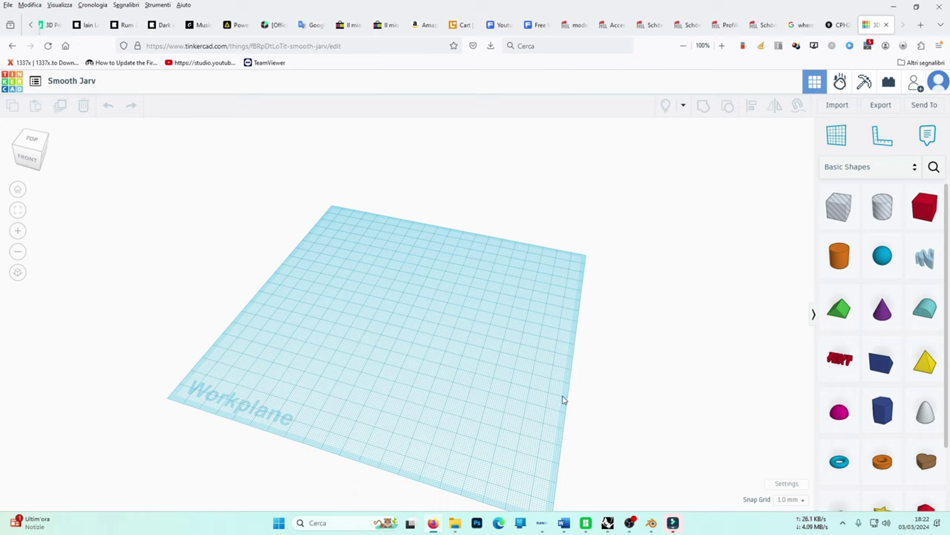
right_click_drag(597, 363, 424, 250)
left_click_drag(171, 46, 357, 43)
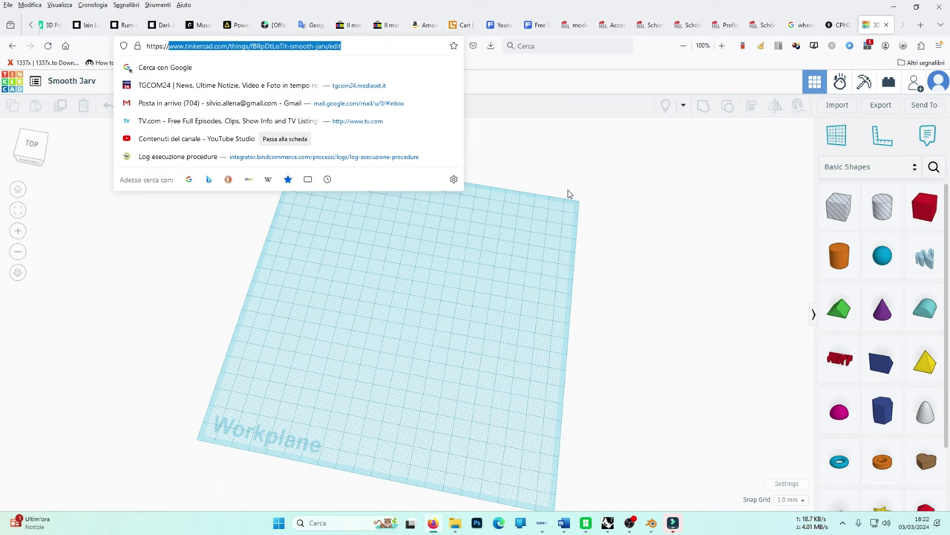
left_click(644, 367)
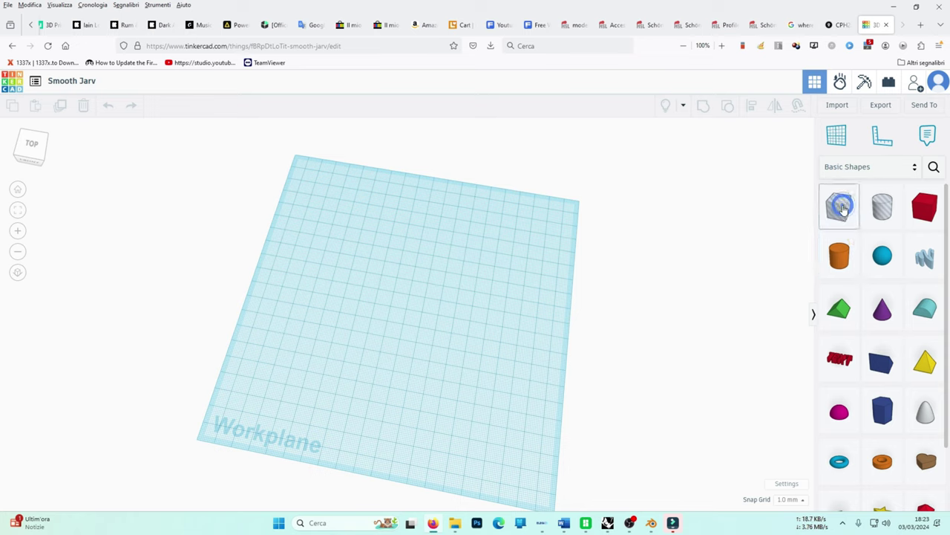
Place a 20 mm box hole just left of the workplane's centre.
left_click_drag(838, 206, 387, 315)
right_click_drag(481, 345, 418, 325)
left_click(671, 297)
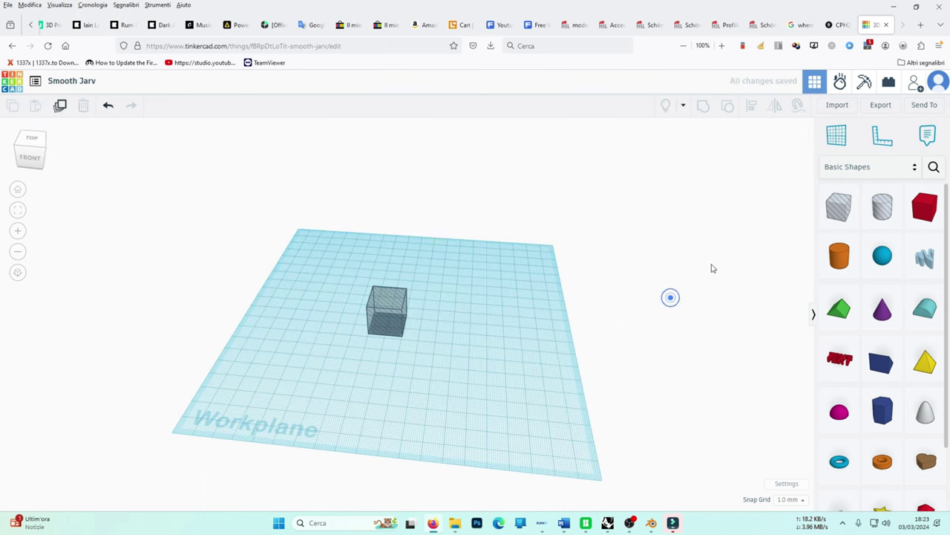
left_click(401, 319)
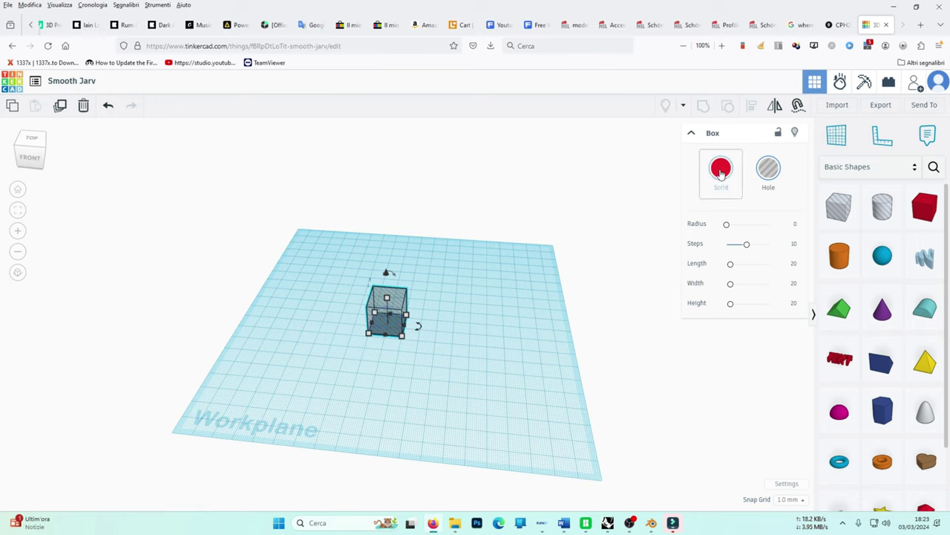
Add a solid cylinder to the right of the box and shrink its base to 13 by 13 mm.
left_click(841, 254)
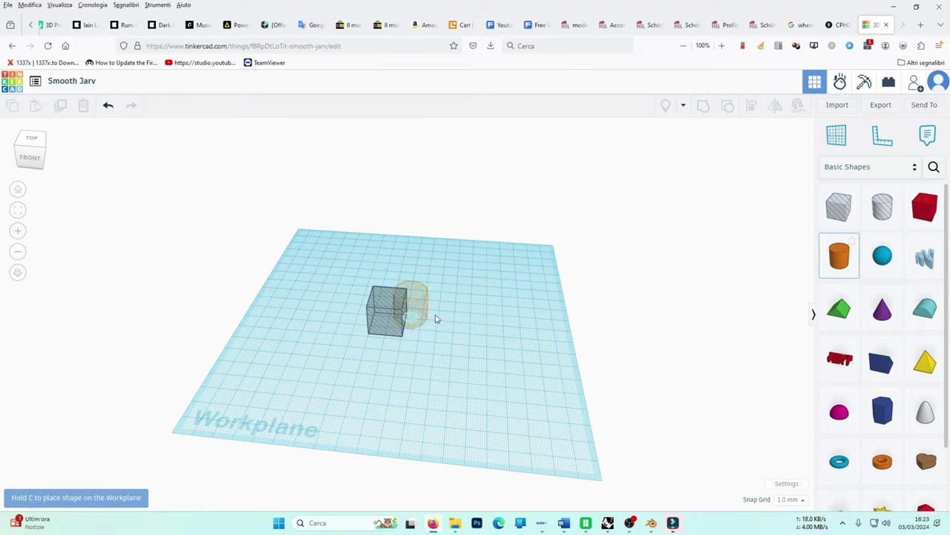
left_click(488, 312)
right_click_drag(503, 390, 438, 289)
right_click_drag(483, 351, 470, 319)
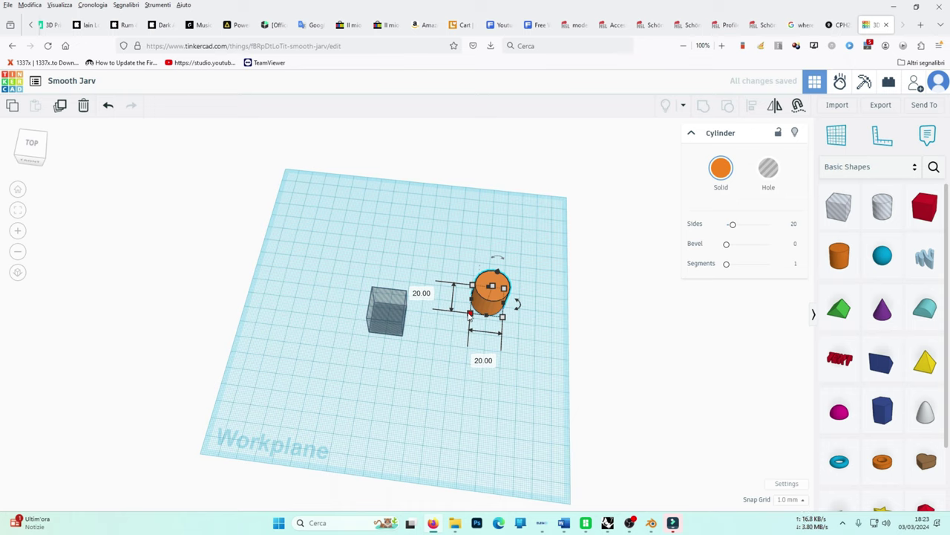
left_click_drag(469, 314, 481, 304)
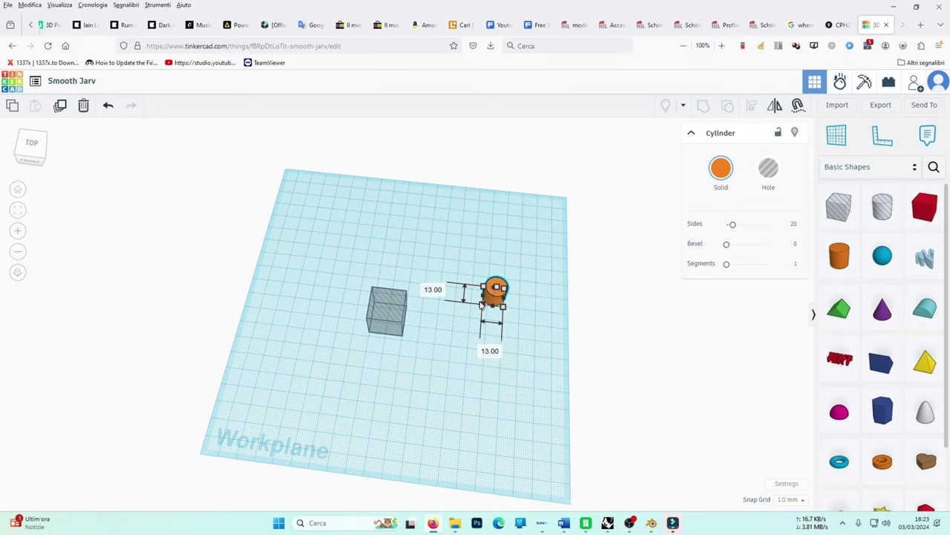
Stretch the cylinder well above the box's height and move it about 62 mm left and 24 mm toward the front, into the box.
right_click_drag(481, 304, 503, 323)
left_click_drag(494, 305, 499, 231)
mouse_move(524, 300)
right_mouse_down()
mouse_move(534, 426)
mouse_move(511, 372)
mouse_move(520, 290)
right_mouse_up()
left_click_drag(494, 298, 380, 318)
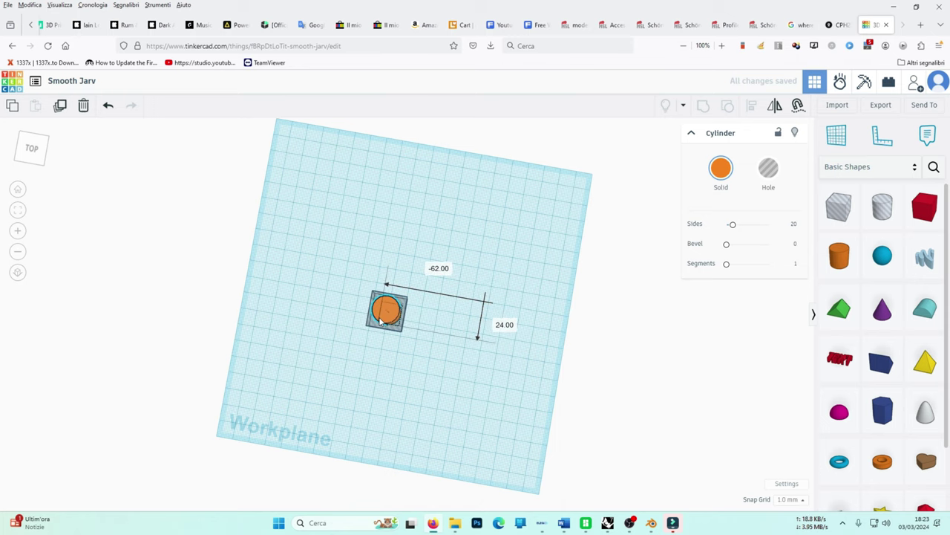
right_click_drag(413, 317, 495, 361)
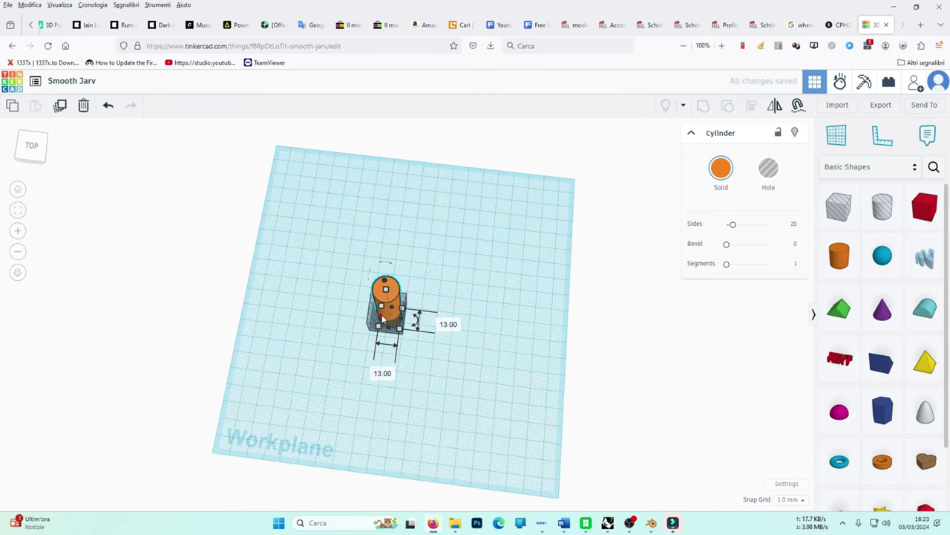
left_click_drag(381, 318, 380, 316)
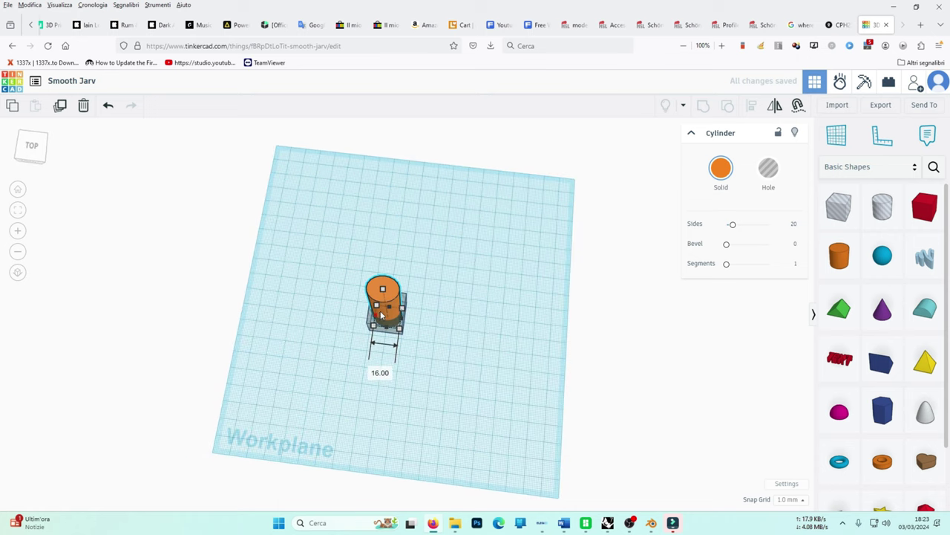
key("ctrl+z")
scroll(419, 318, "up", 3)
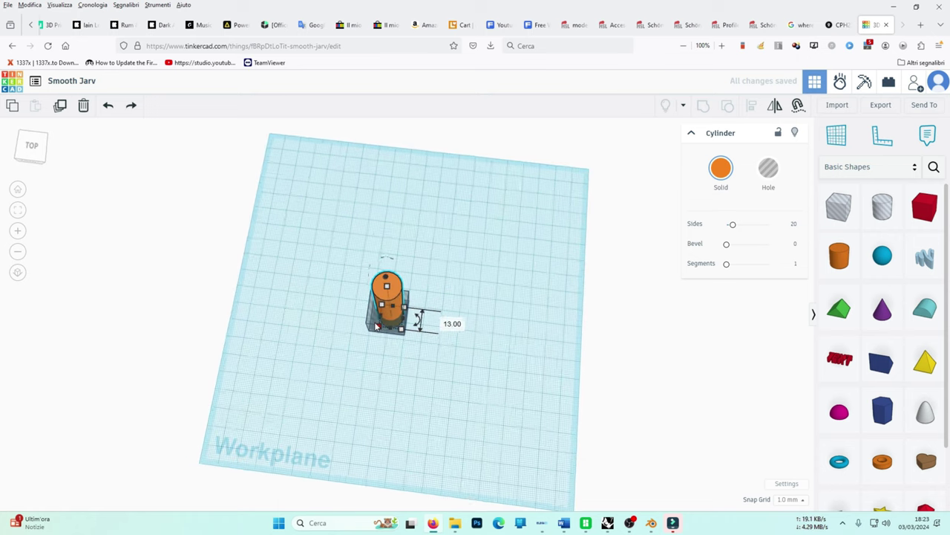
Align the cylinder and the box to their common centre in both horizontal directions.
right_click_drag(511, 335, 380, 342)
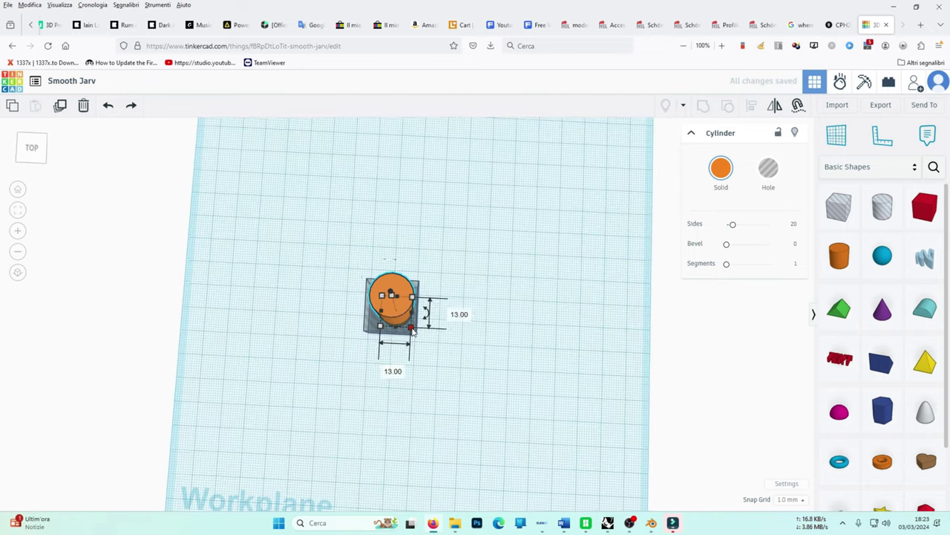
left_click(369, 331)
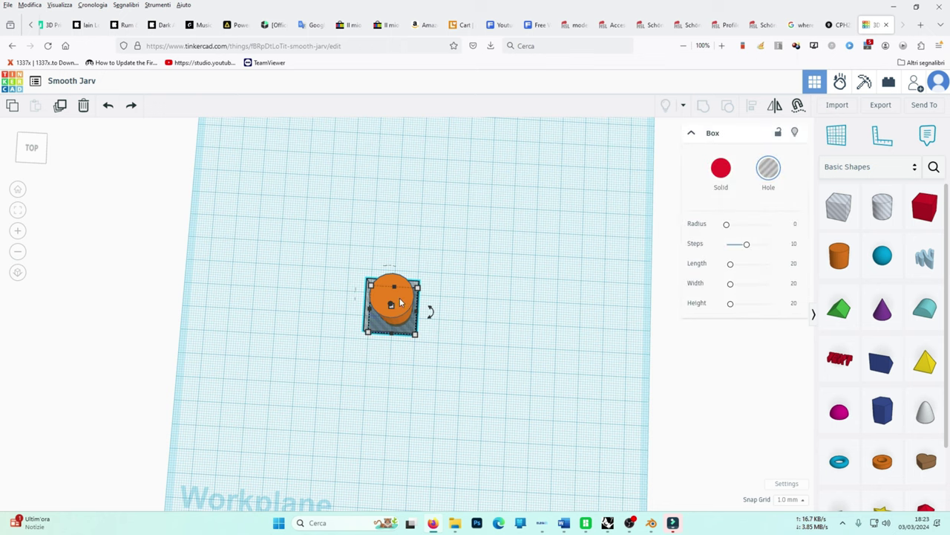
left_click(373, 305, "shift")
left_click(752, 106)
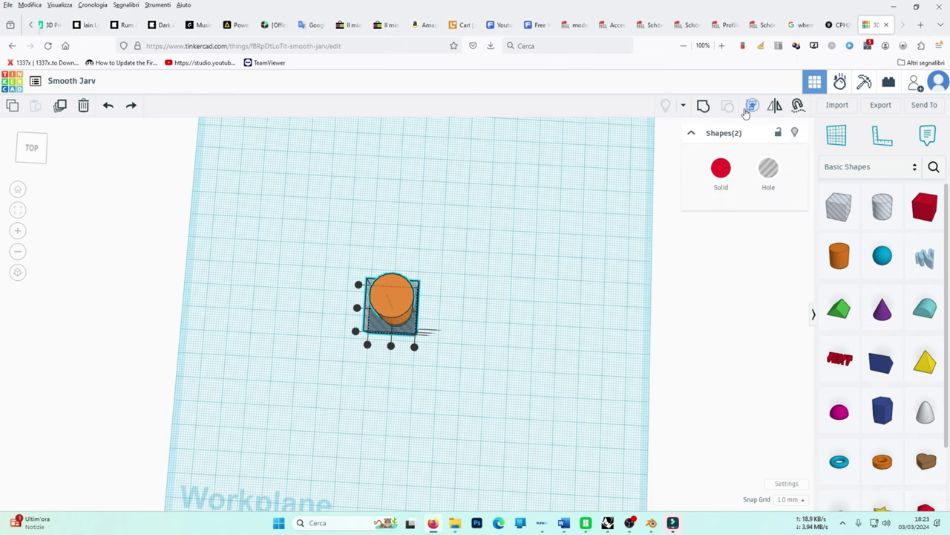
right_click_drag(567, 303, 572, 263)
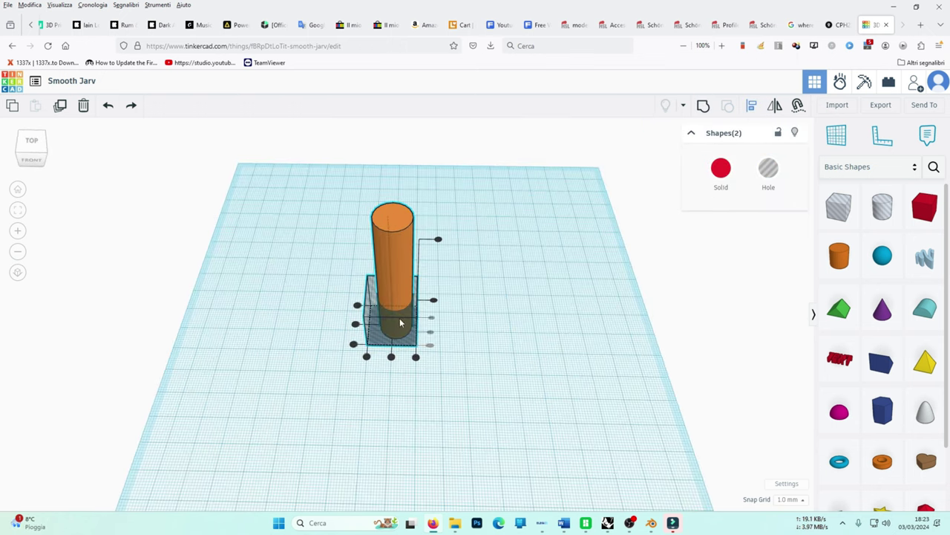
left_click(355, 324)
right_click_drag(355, 324, 594, 280)
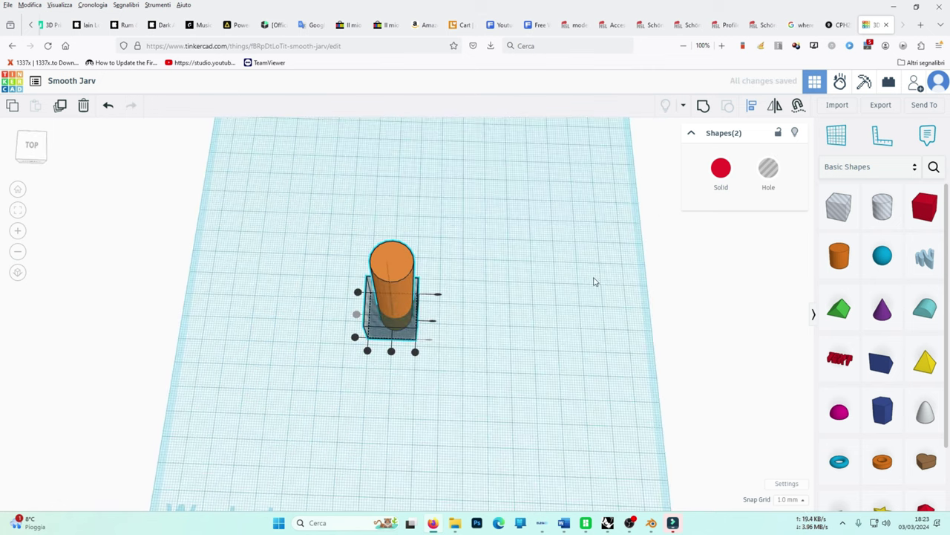
left_click(391, 352)
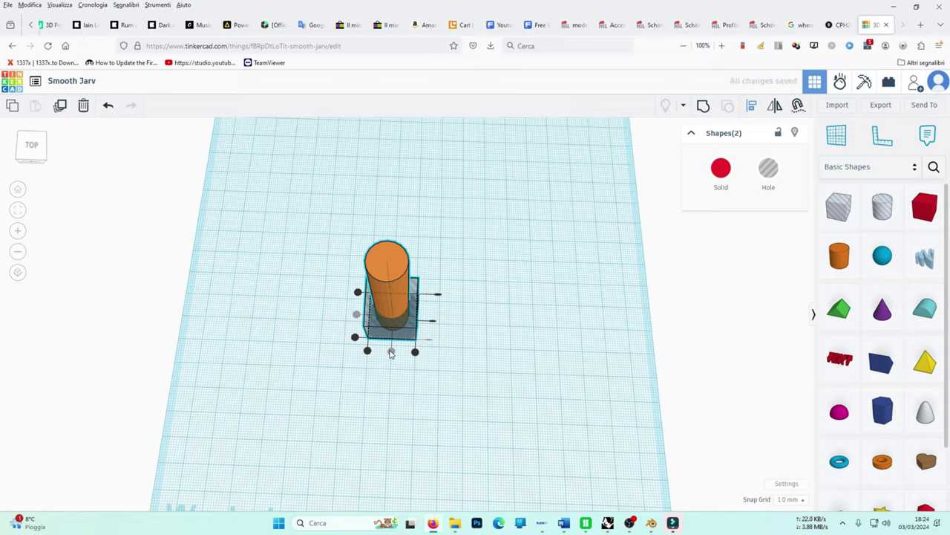
left_click(441, 361)
Turn the box hole into a solid red box.
right_click_drag(441, 361, 531, 369)
left_click(417, 325)
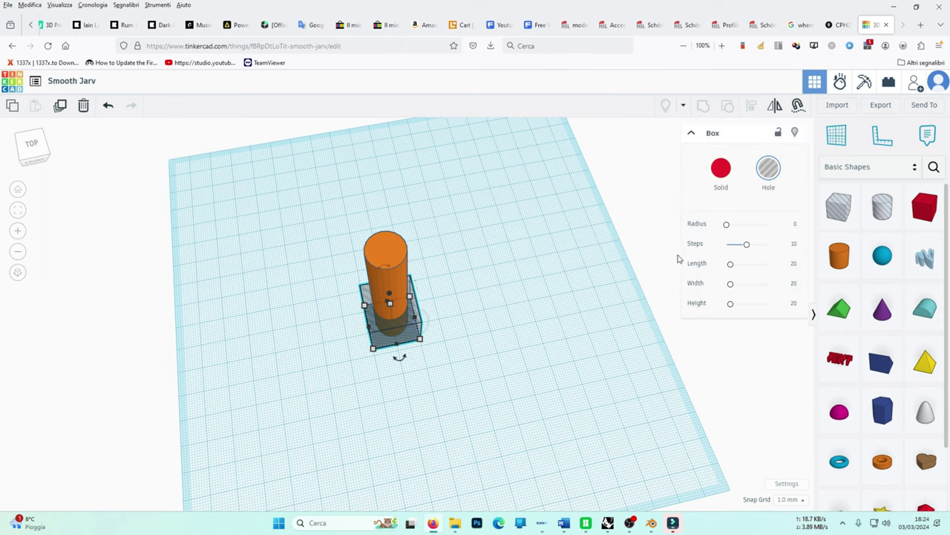
left_click(730, 163)
left_click(483, 325)
Turn the tall orange cylinder into a hole.
right_click_drag(483, 323, 377, 263)
left_click(392, 261)
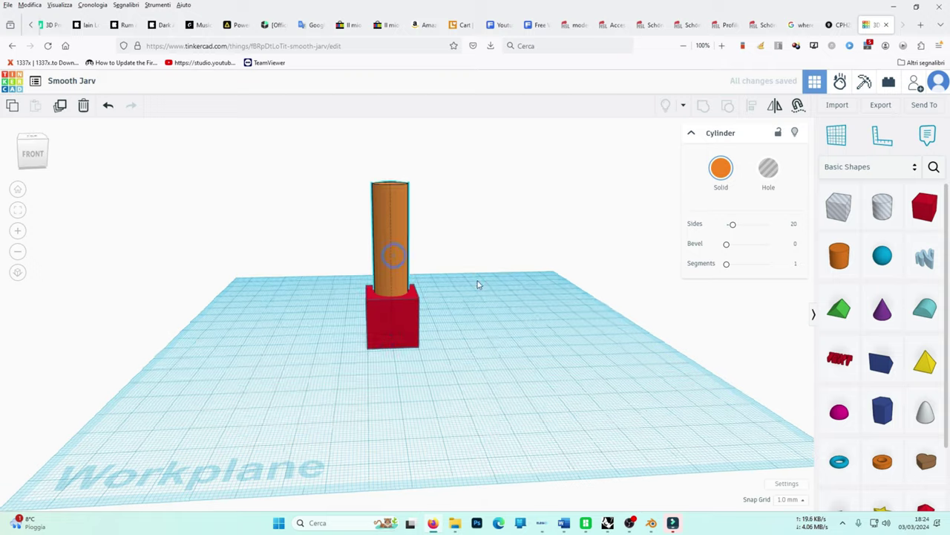
right_click_drag(480, 284, 476, 327)
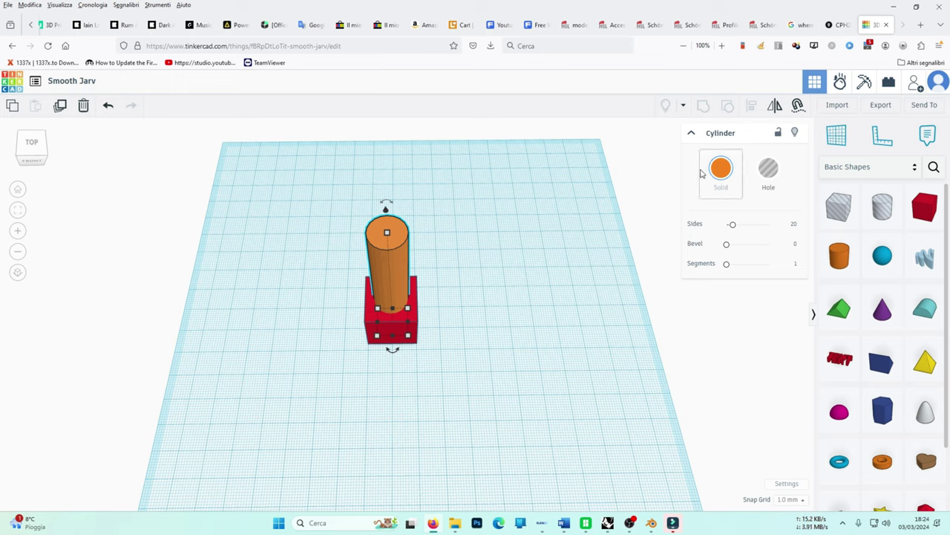
left_click(768, 171)
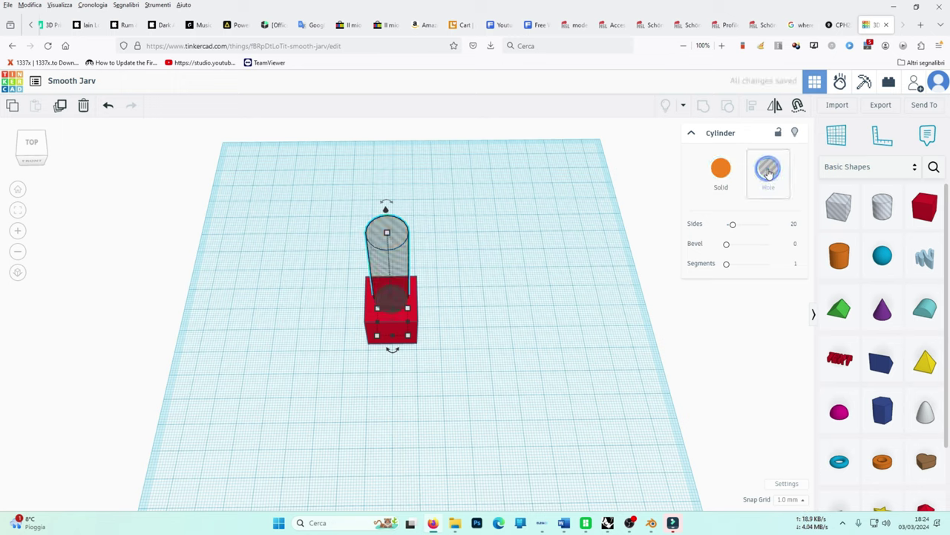
left_click(455, 325)
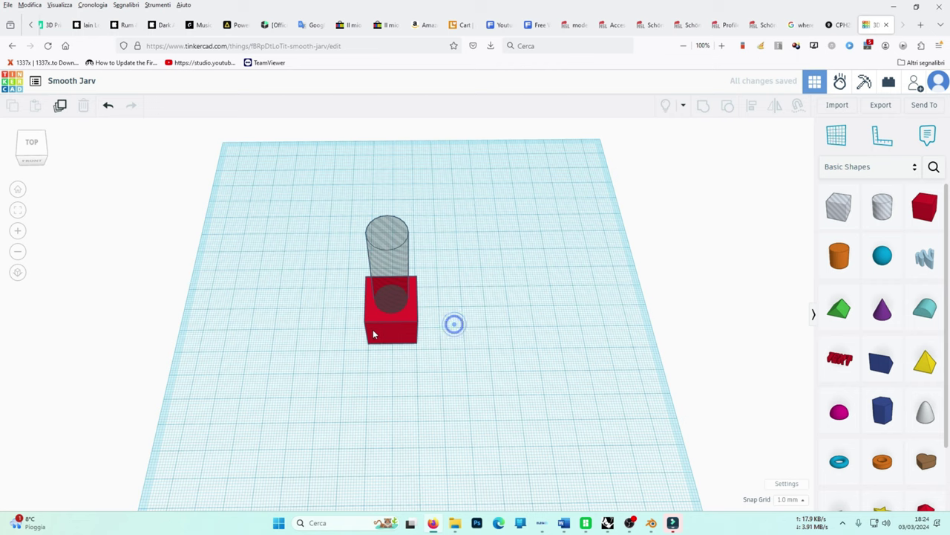
Group the red box with the cylinder hole to cut a round bore through it, and undo the grouping.
left_click(378, 330)
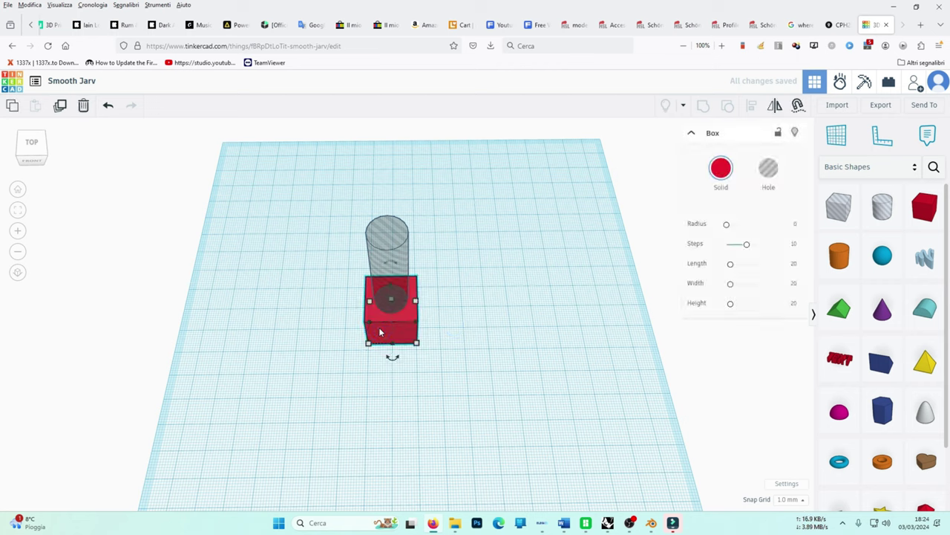
left_click(391, 258, "shift")
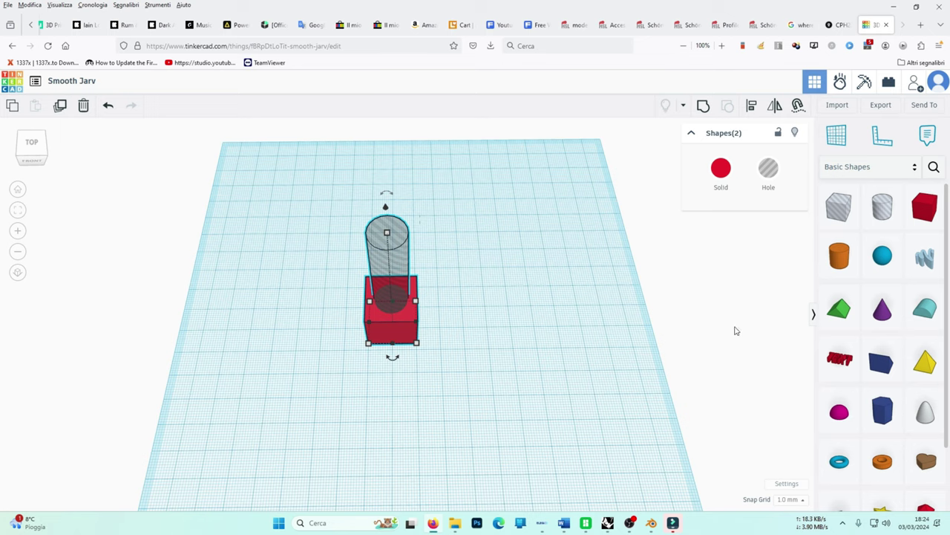
left_click(705, 108)
right_click_drag(564, 268, 553, 328)
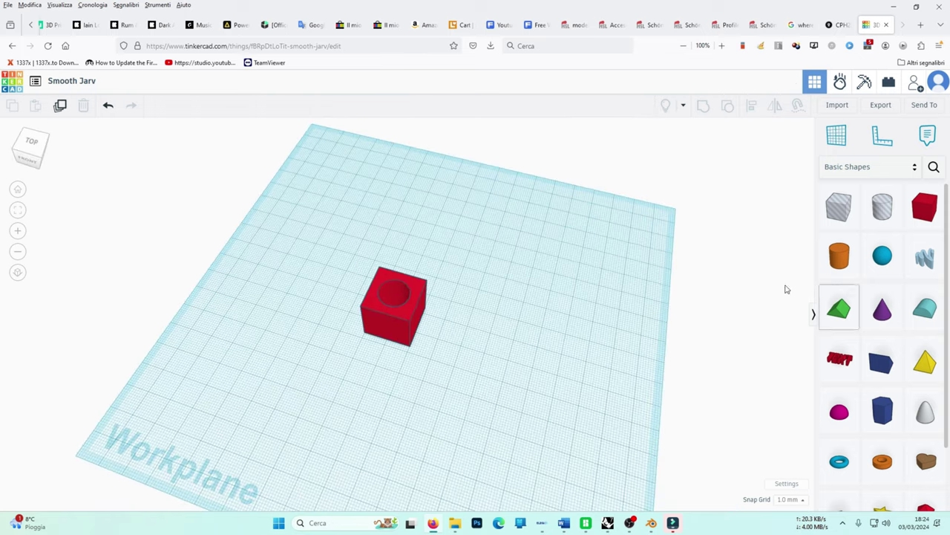
right_click_drag(807, 150, 683, 346)
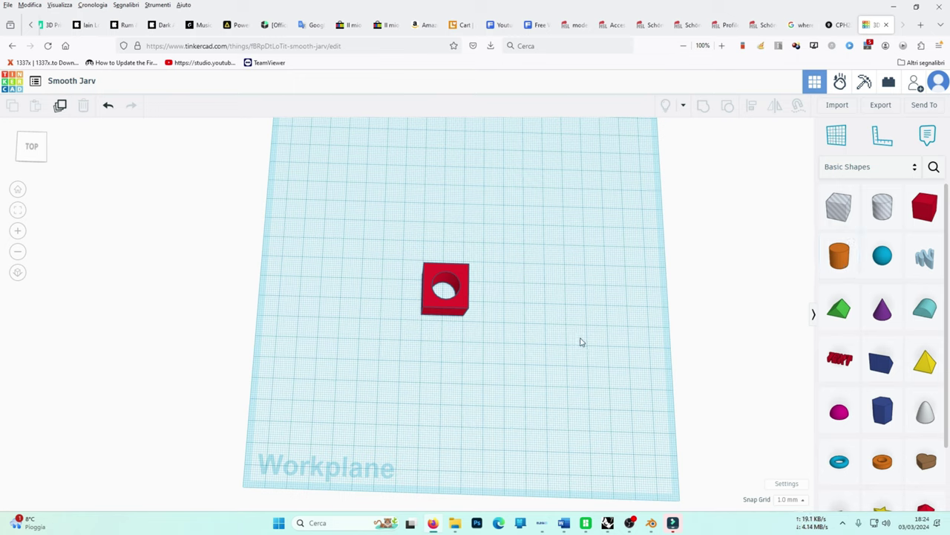
key("ctrl+z")
Duplicate the cylinder hole, move the copy about 41.5 mm to the right of the box, and make it solid orange.
right_click_drag(585, 339, 468, 250)
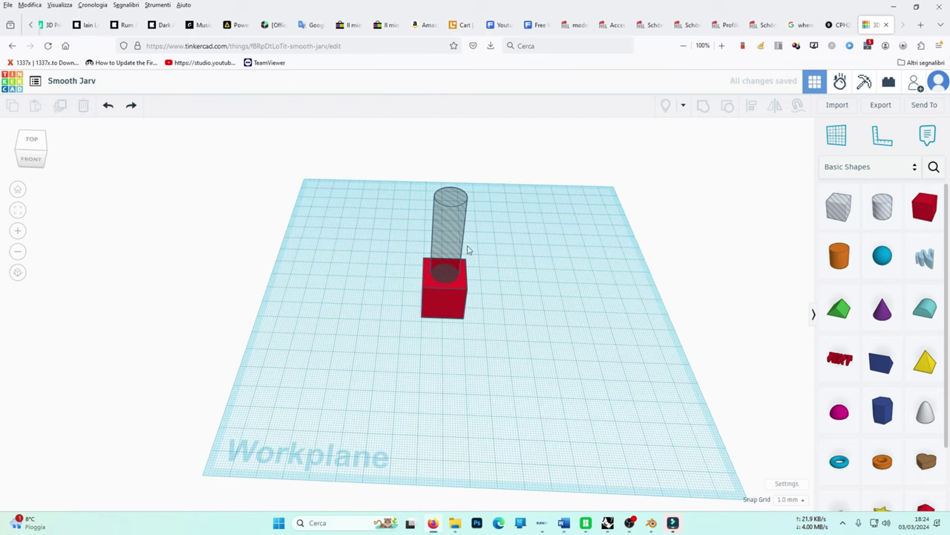
left_click(460, 234)
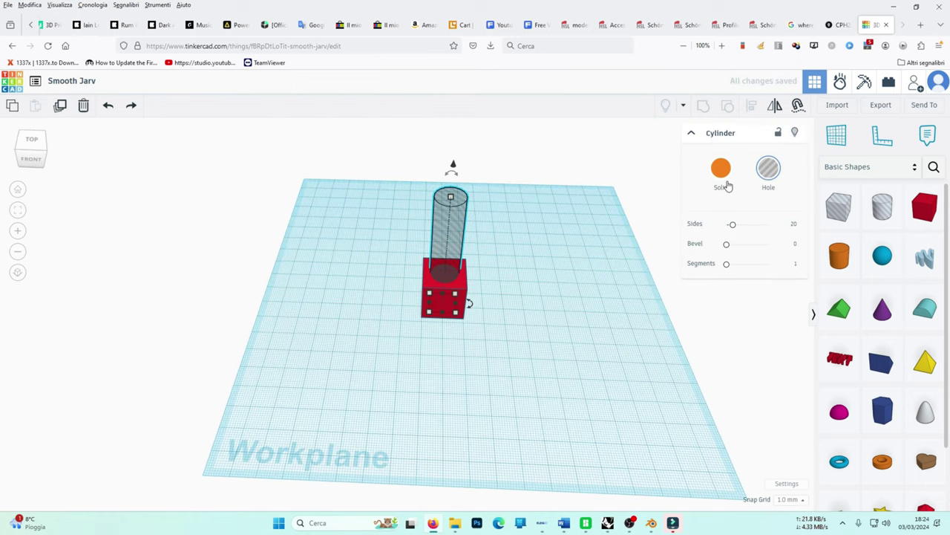
left_click(60, 107)
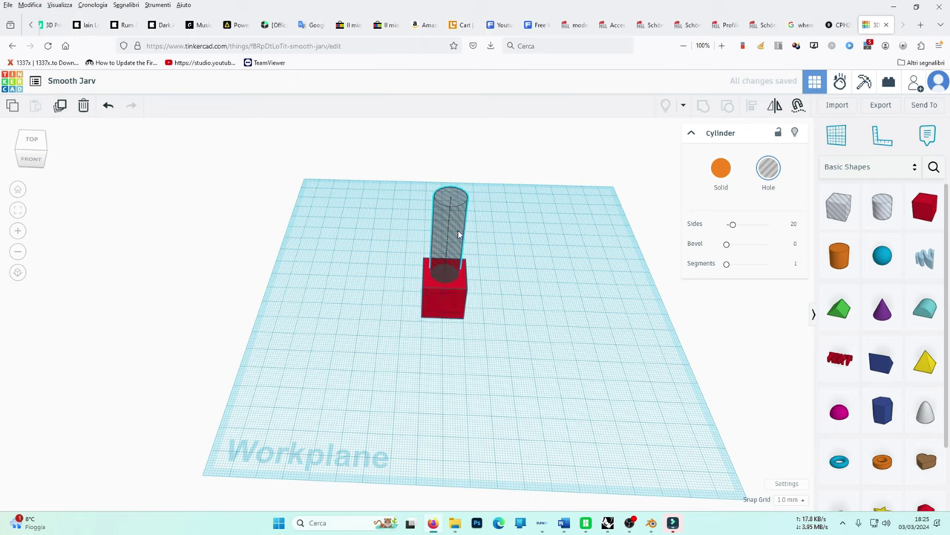
left_click_drag(455, 234, 557, 238)
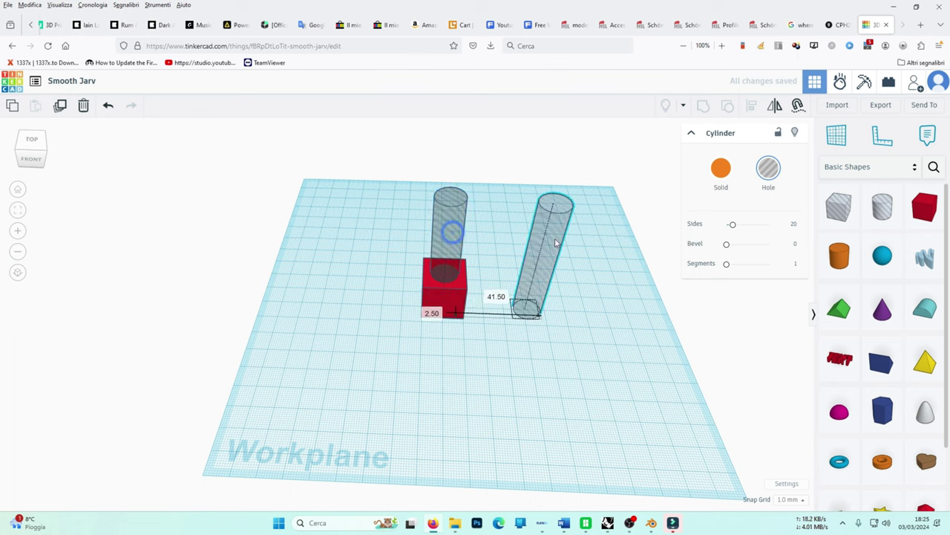
left_click(718, 171)
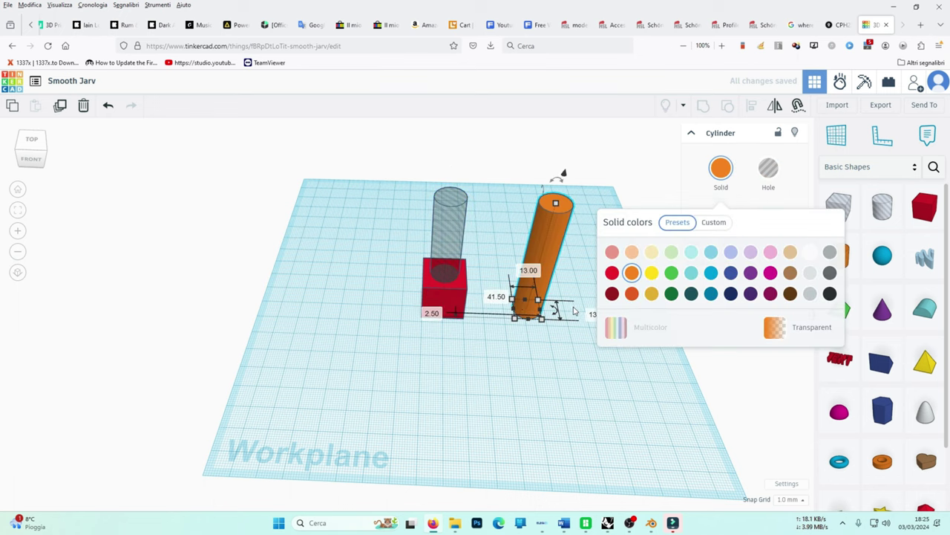
left_click(569, 365)
Group the red box with the cylinder hole to cut a round bore through the box.
left_click(456, 303)
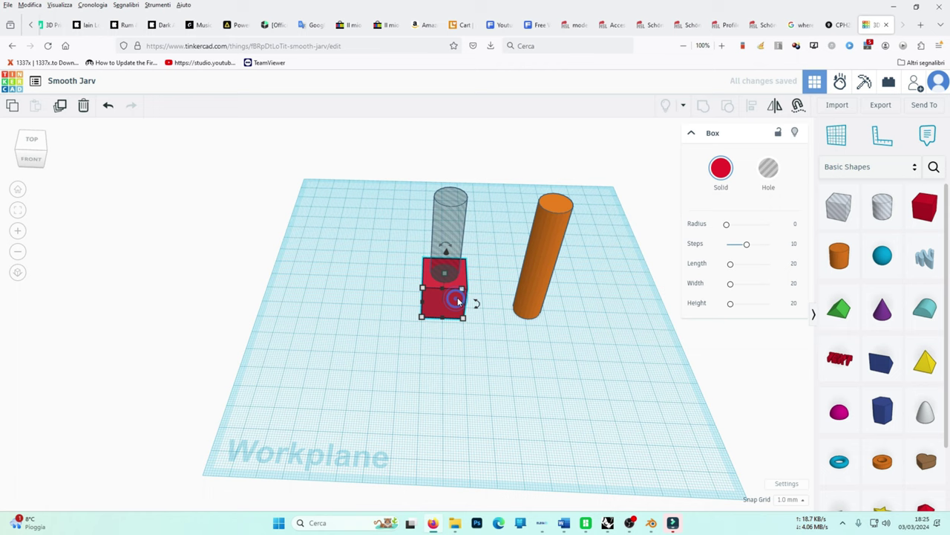
left_click(456, 220)
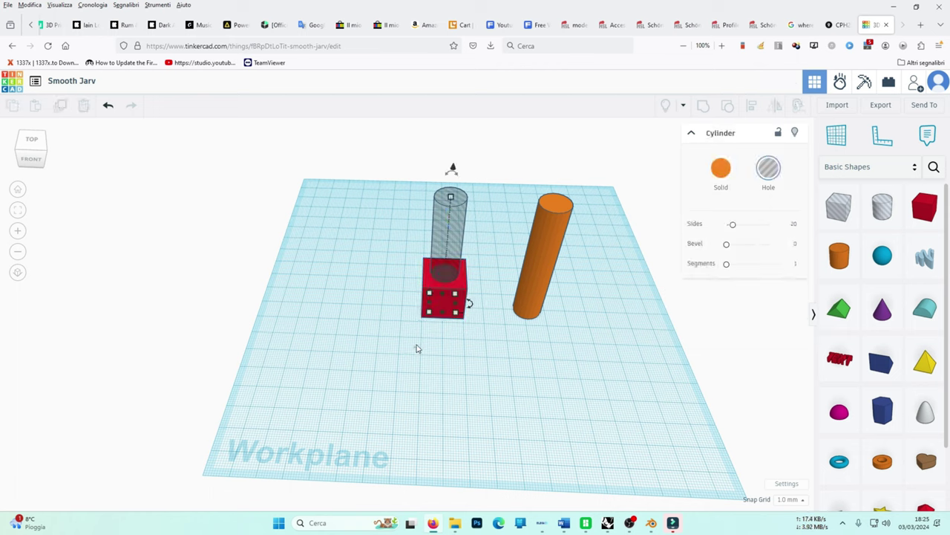
left_click(445, 301)
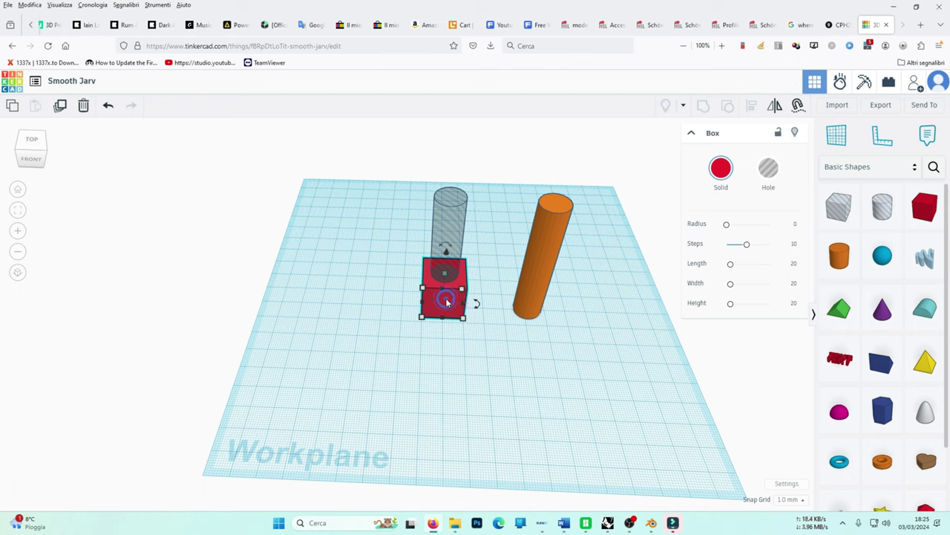
left_click(456, 228, "shift")
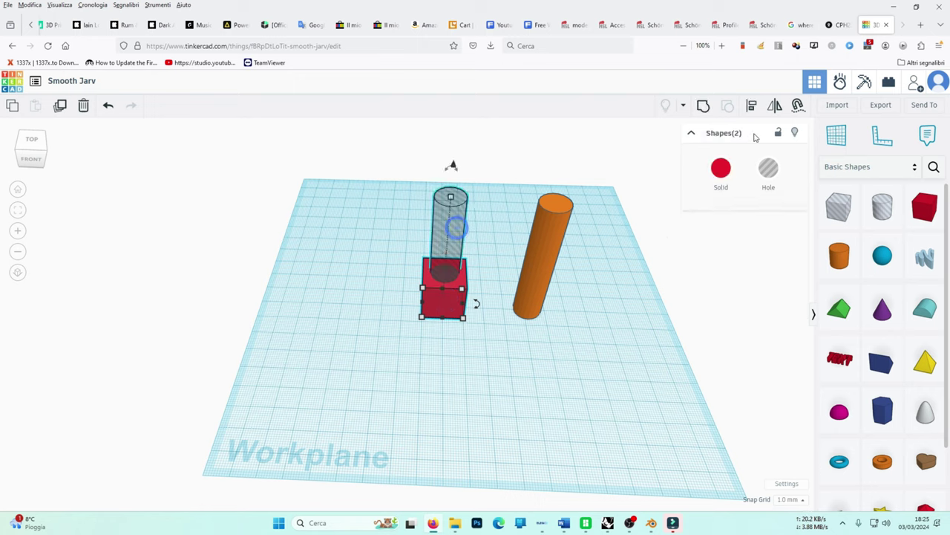
left_click(704, 110)
left_click(520, 382)
right_click_drag(520, 381, 513, 479)
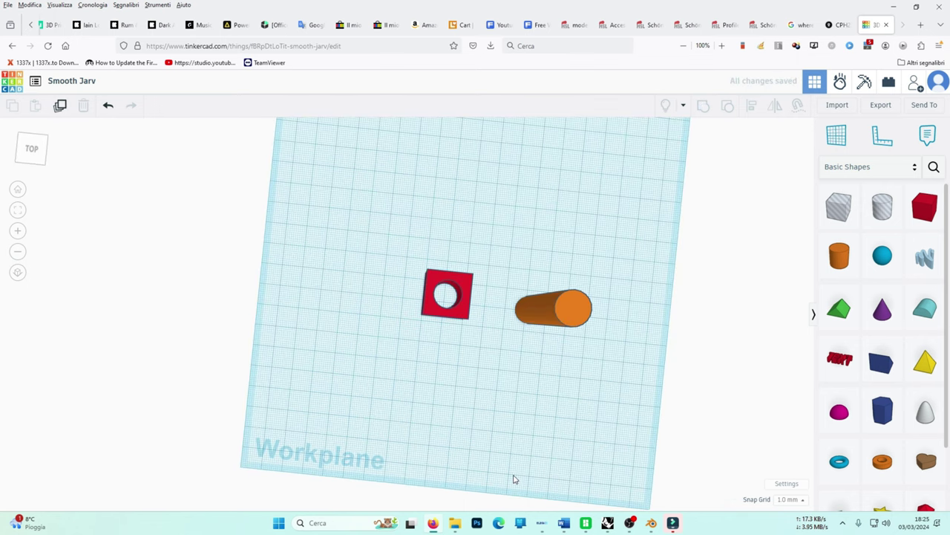
Move the solid orange cylinder about 41 mm across the workplane into the red box's round bore.
left_click(561, 317)
right_click_drag(564, 326, 540, 290)
left_click_drag(540, 290, 448, 282)
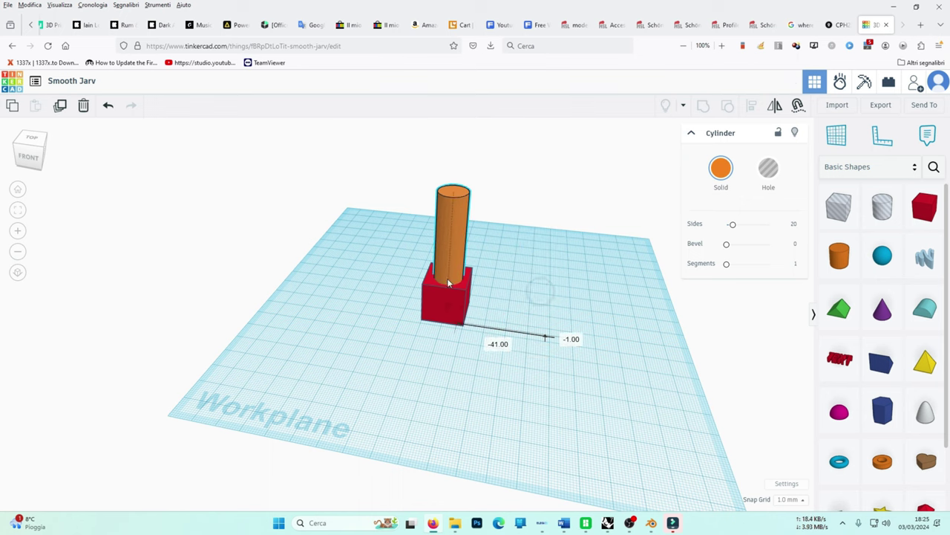
left_click(619, 356)
right_click_drag(617, 352, 647, 431)
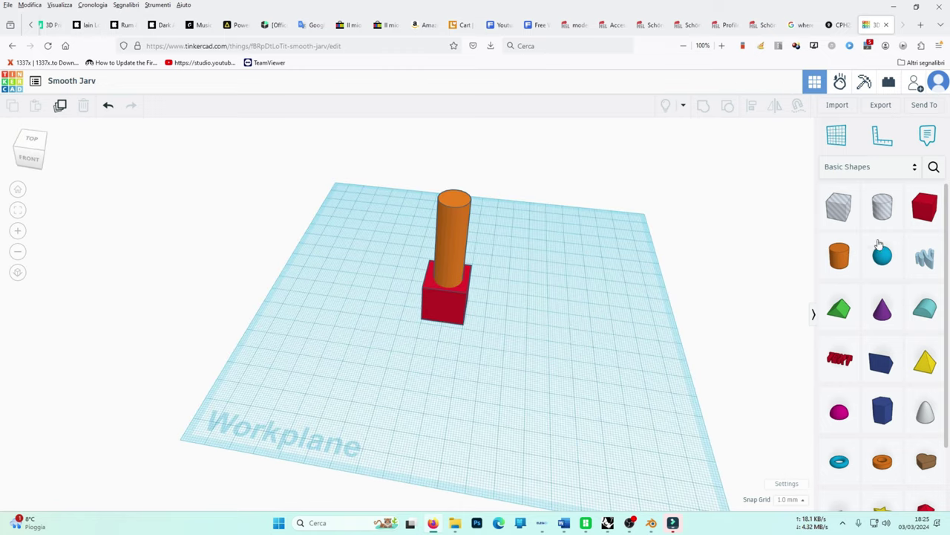
Add a Scribble shape on the workplane beside the box, drawn freehand as a closed winding outline.
mouse_move(925, 257)
left_mouse_down()
mouse_move(473, 327)
mouse_move(515, 339)
mouse_move(594, 409)
mouse_move(602, 401)
mouse_move(446, 275)
mouse_move(378, 275)
mouse_move(384, 356)
mouse_move(471, 409)
mouse_move(593, 429)
mouse_move(655, 351)
mouse_move(625, 227)
mouse_move(586, 227)
mouse_move(510, 121)
mouse_move(584, 81)
mouse_move(374, 49)
mouse_move(359, 109)
mouse_move(450, 177)
mouse_move(544, 321)
mouse_move(532, 349)
left_mouse_up()
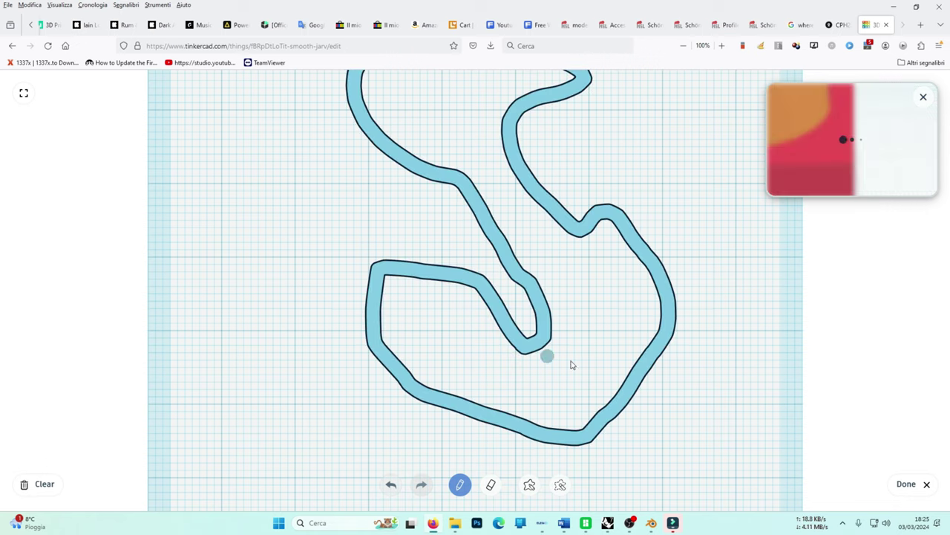
left_click(906, 485)
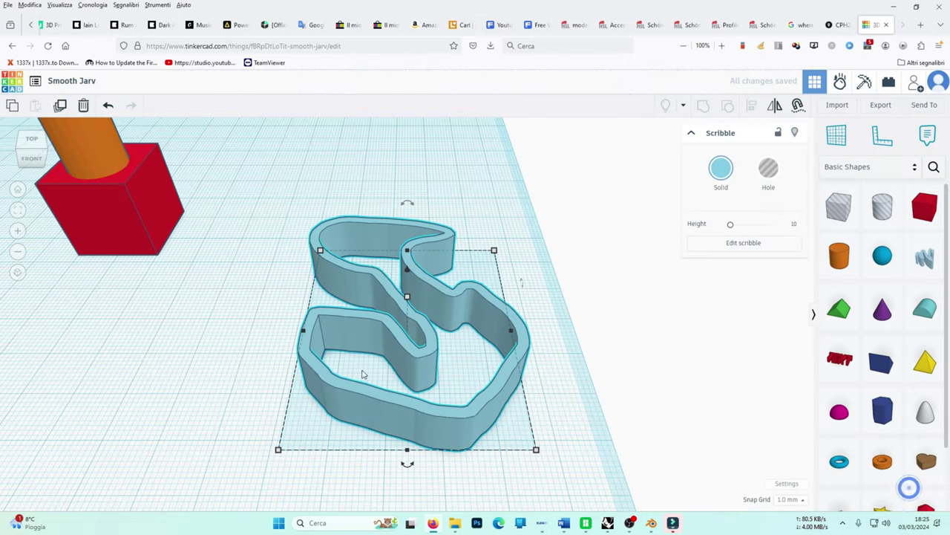
mouse_move(279, 223)
right_mouse_down()
mouse_move(319, 136)
mouse_move(414, 144)
mouse_move(342, 260)
mouse_move(283, 277)
mouse_move(290, 269)
mouse_move(243, 355)
mouse_move(295, 283)
mouse_move(291, 209)
mouse_move(199, 223)
mouse_move(159, 309)
mouse_move(235, 282)
mouse_move(362, 296)
mouse_move(250, 311)
mouse_move(179, 255)
mouse_move(227, 200)
mouse_move(257, 197)
mouse_move(283, 323)
mouse_move(252, 322)
mouse_move(267, 301)
mouse_move(227, 305)
mouse_move(249, 304)
right_mouse_up()
scroll(252, 323, "down", 6)
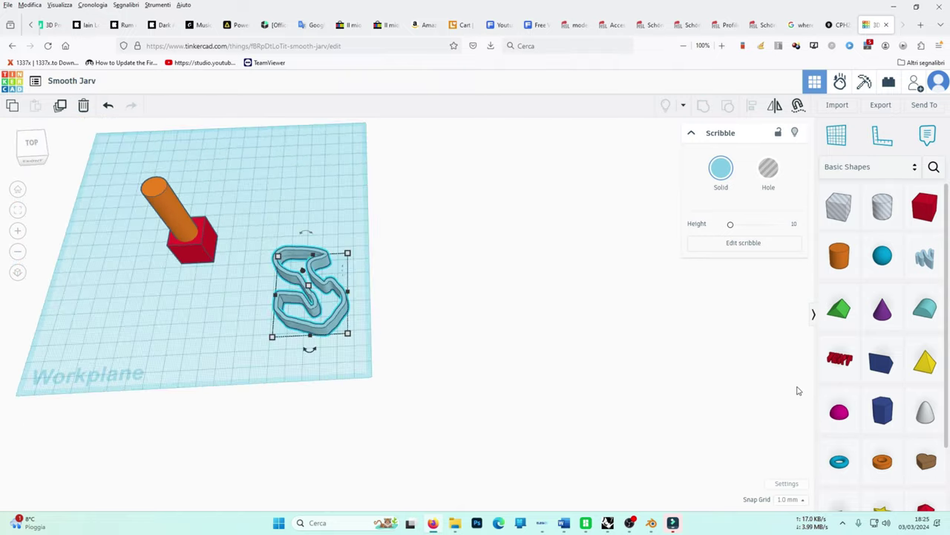
Look through the basic shapes and switch the shapes library to the Design Starters collection.
scroll(895, 352, "down", 2)
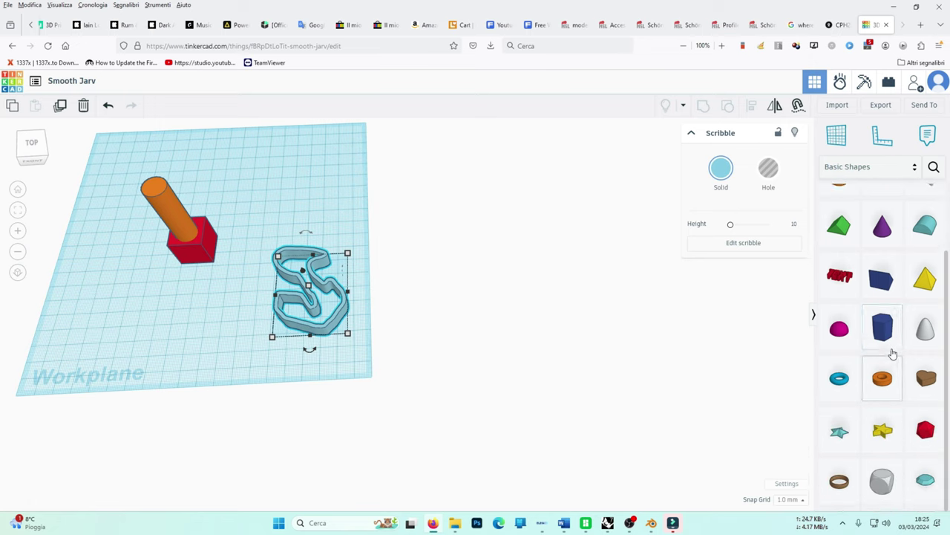
scroll(893, 353, "up", 2)
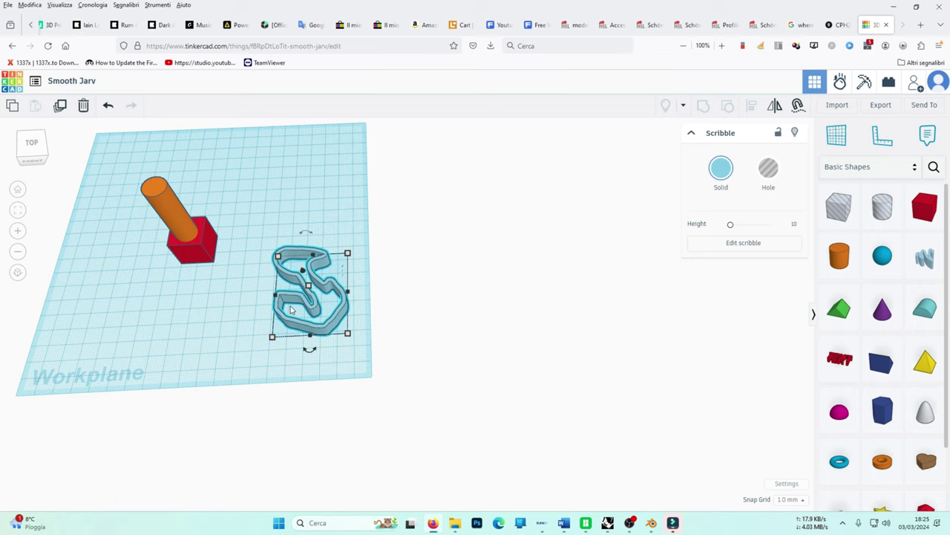
right_click_drag(223, 318, 213, 343)
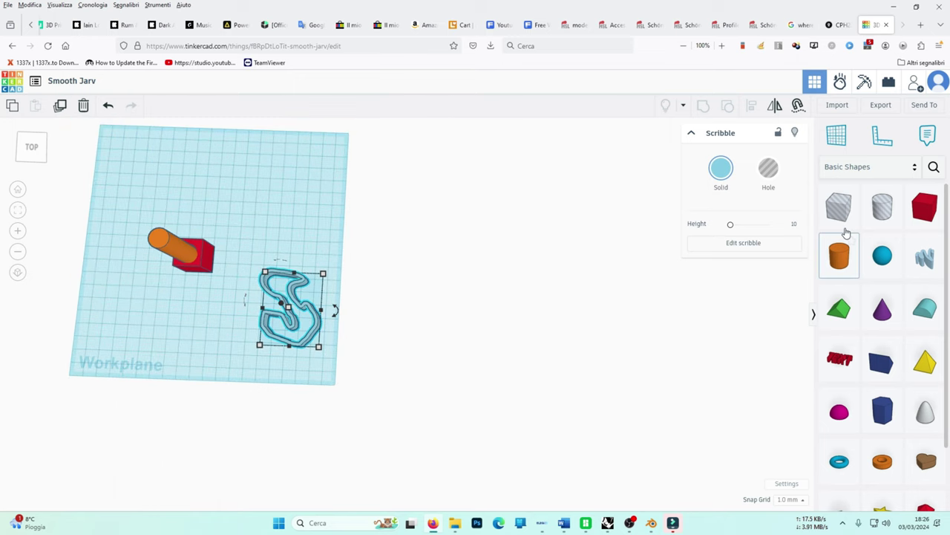
left_click(869, 167)
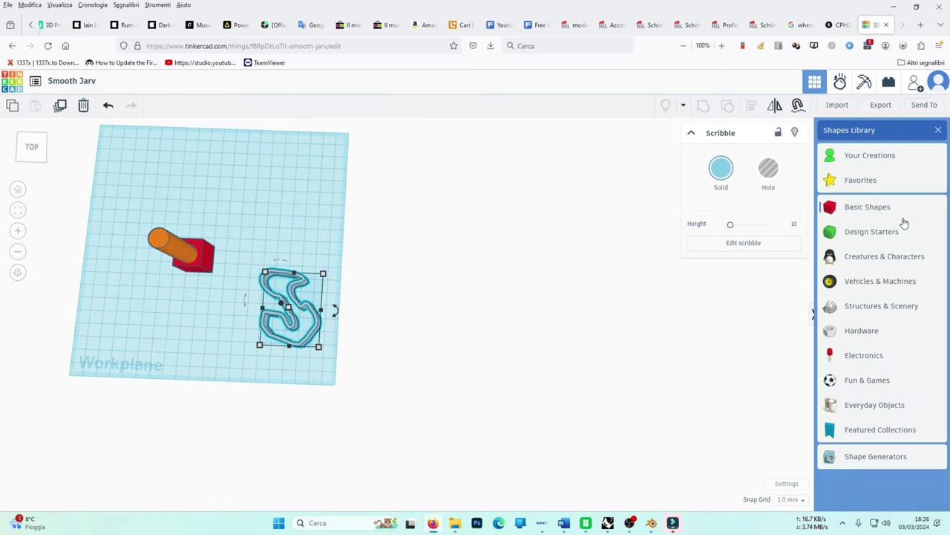
left_click(895, 239)
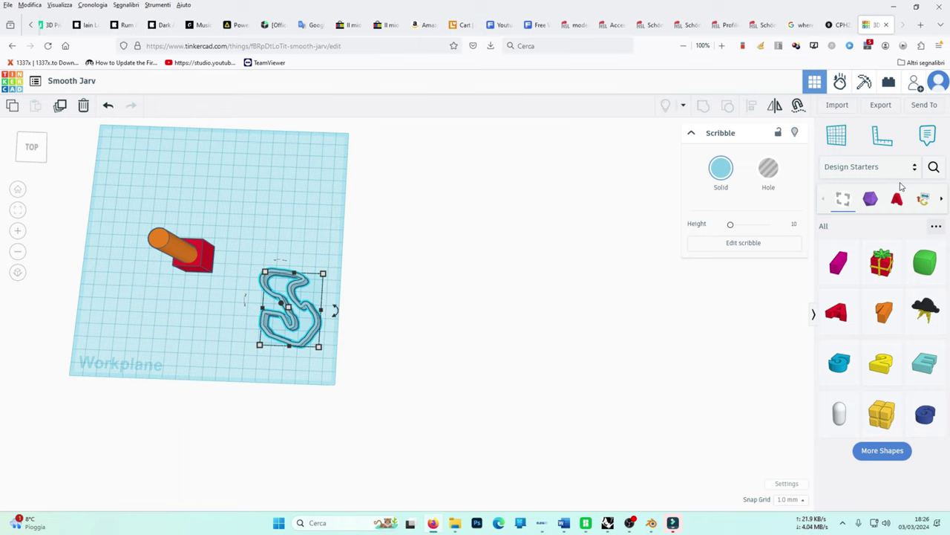
right_click_drag(473, 225, 410, 202)
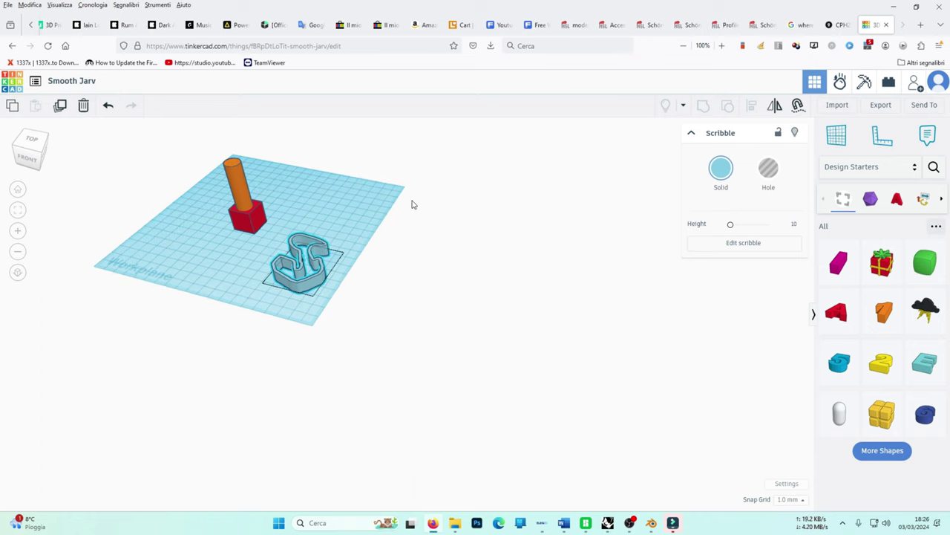
mouse_move(494, 208)
right_mouse_down()
mouse_move(586, 272)
mouse_move(490, 284)
right_mouse_up()
left_click(488, 281)
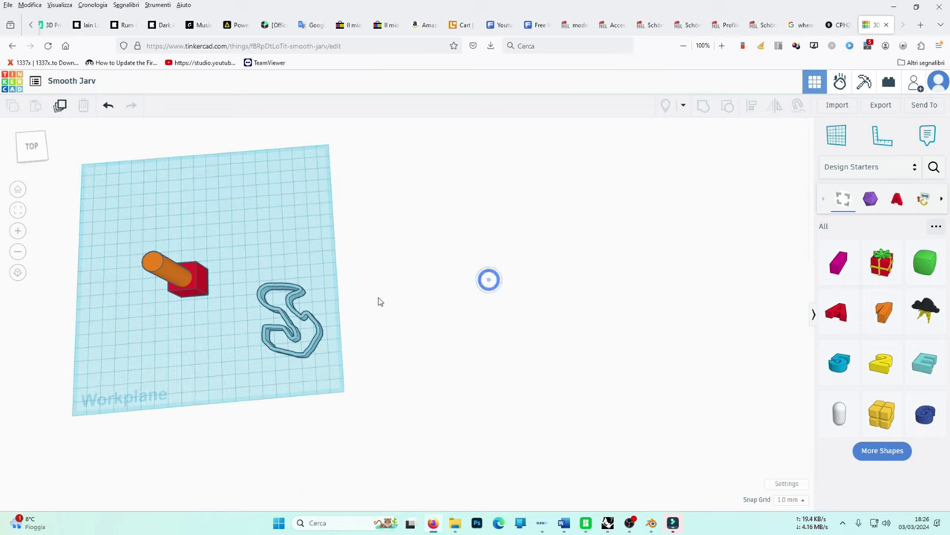